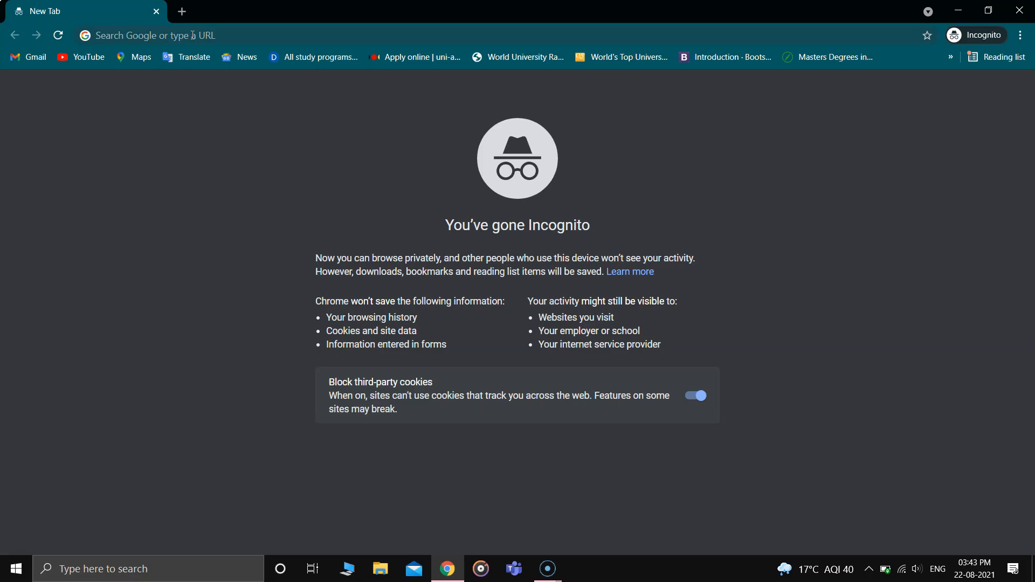
- Go to python.org and open the full list of Python downloads
click(193, 35)
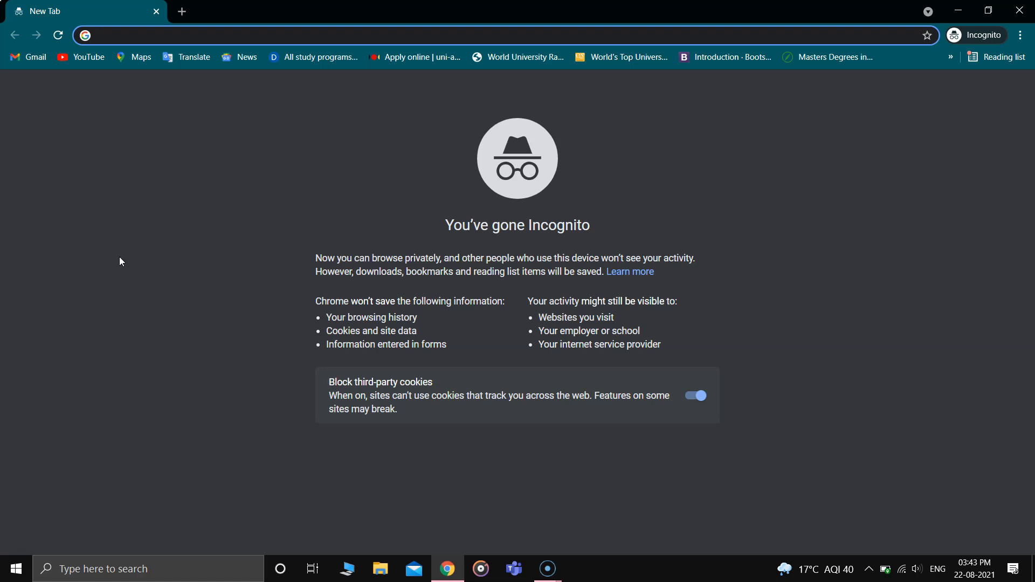
text(python)
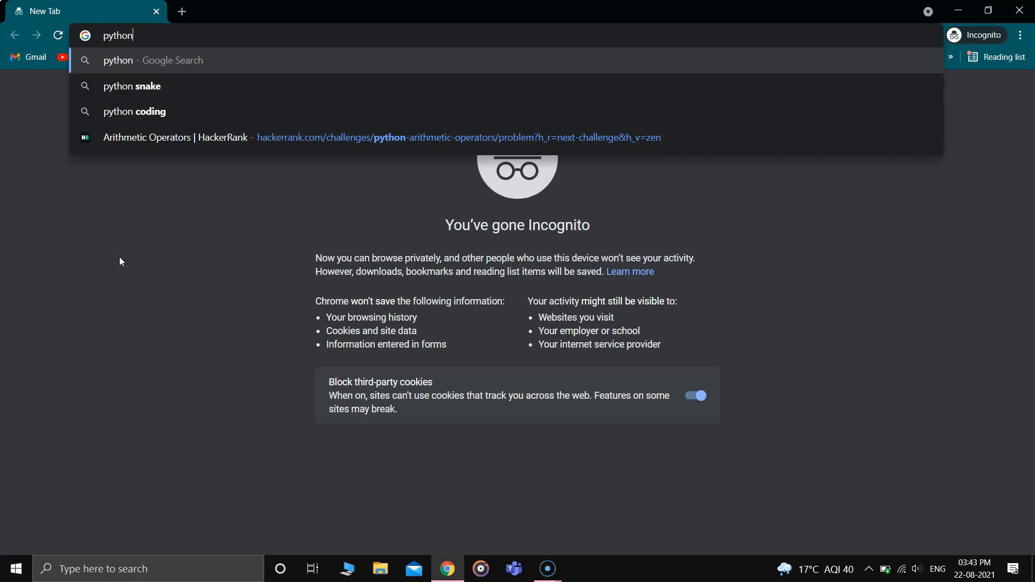
text(.org)
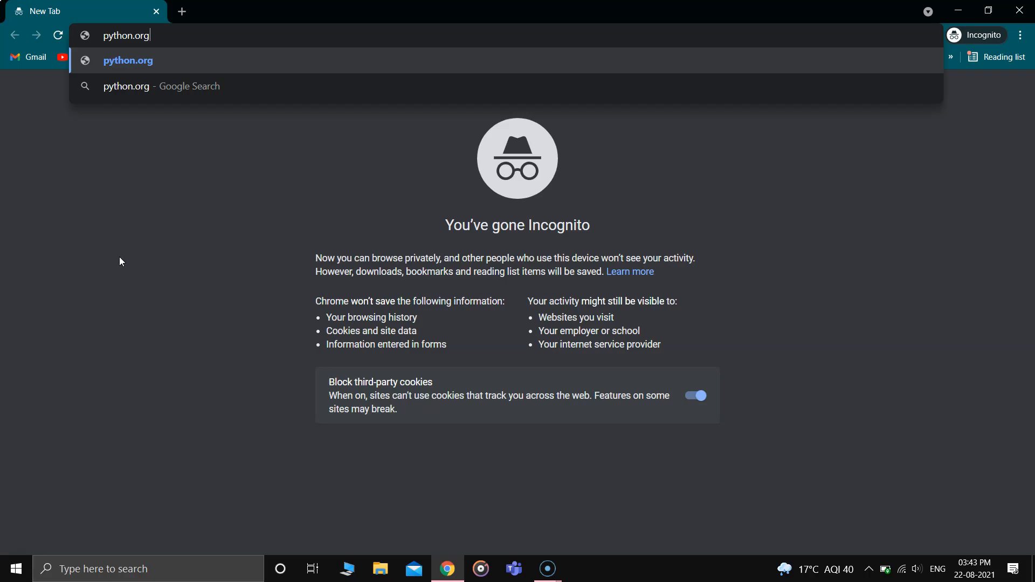
key(Return)
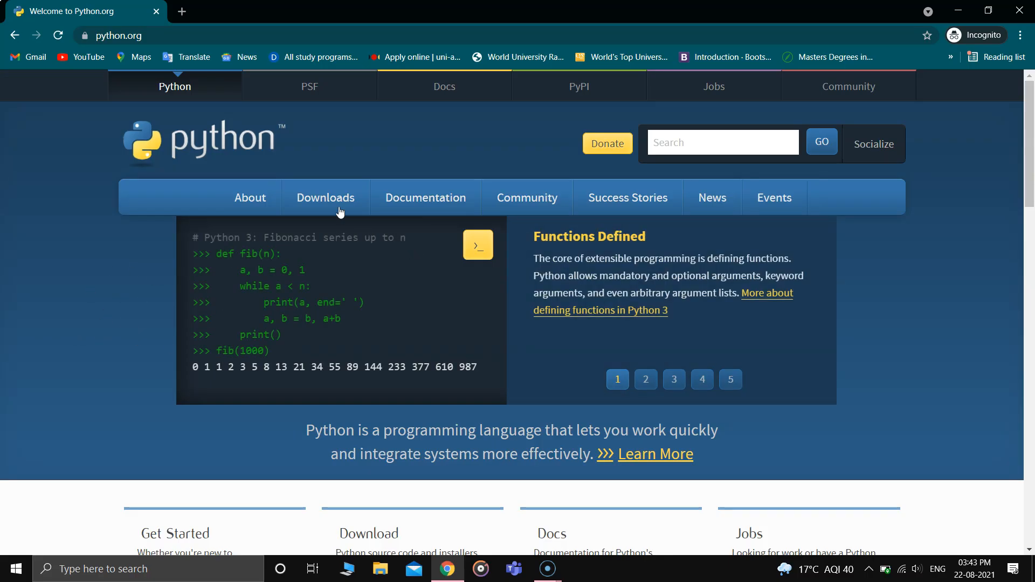
mouse_move(335, 207)
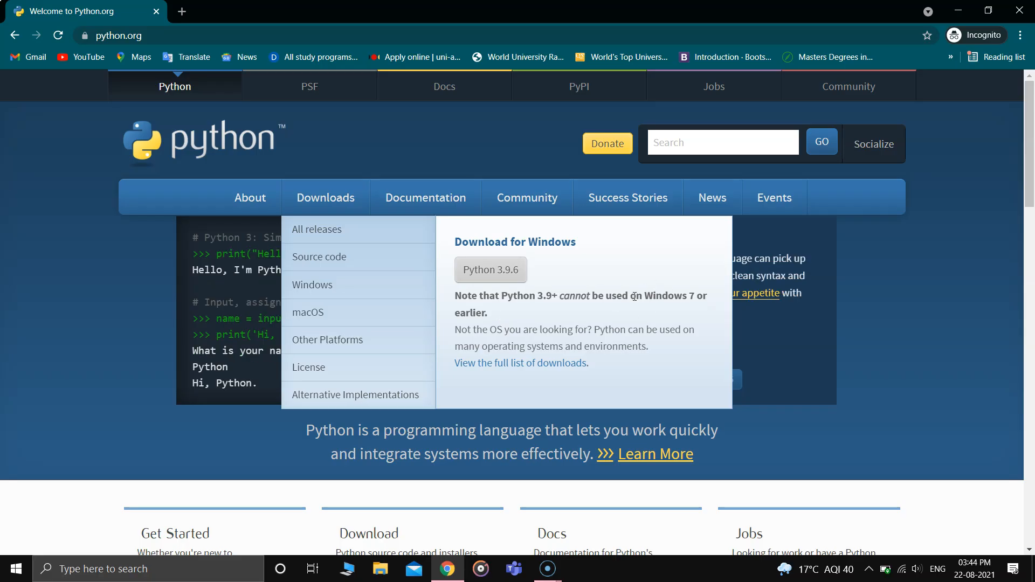
click(524, 365)
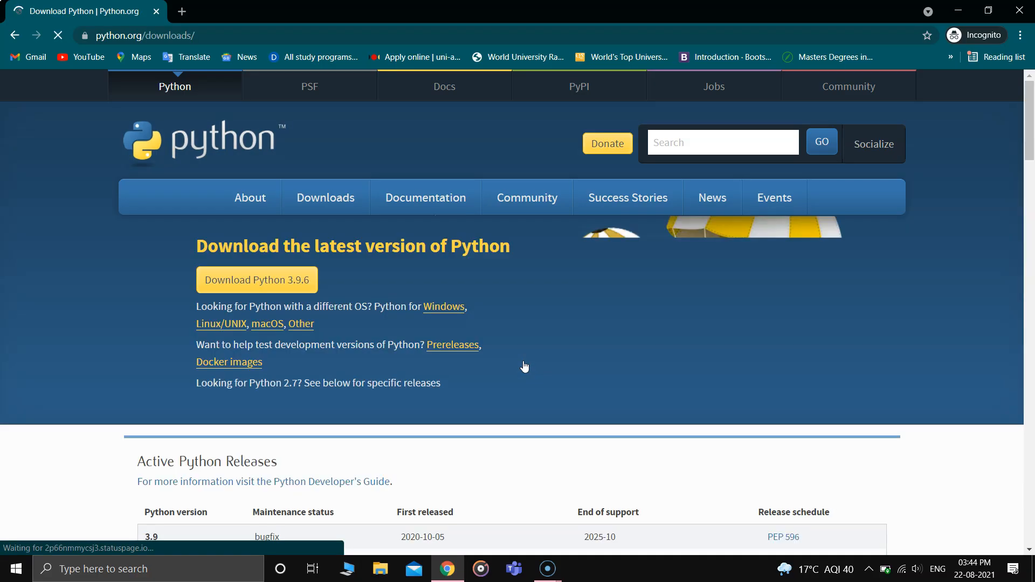
- Look through the downloads page and open the Python 3.9.6 release from the list of specific releases
scroll(524, 367, down, 5)
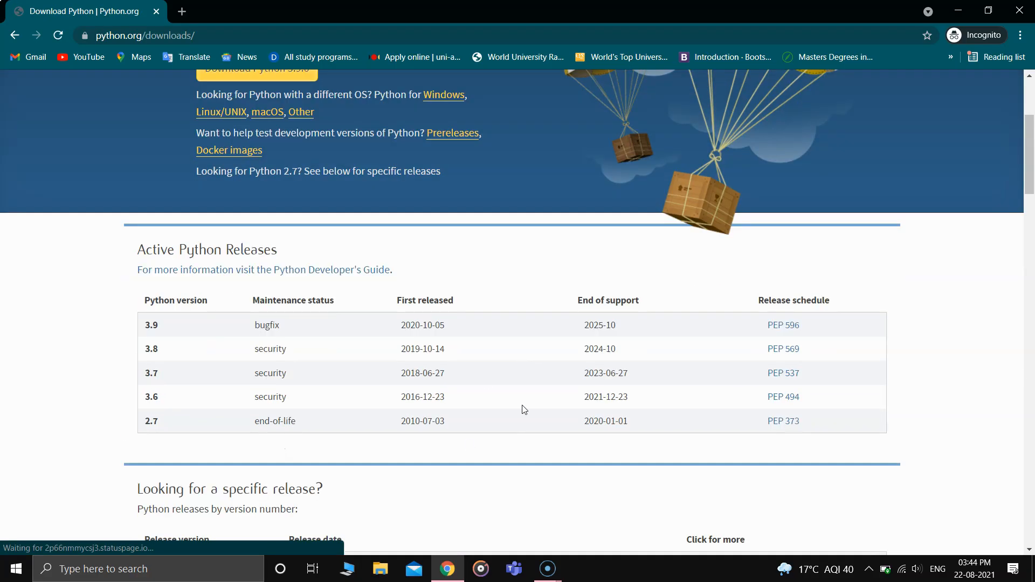
scroll(522, 408, down, 4)
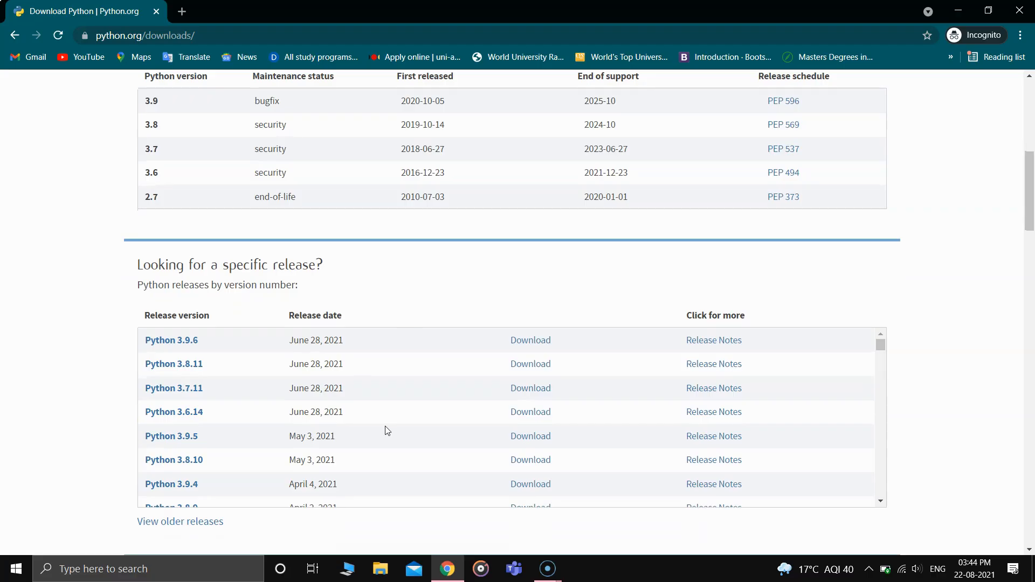
scroll(372, 351, down, 6)
scroll(371, 354, down, 3)
scroll(372, 353, up, 9)
scroll(430, 294, down, 9)
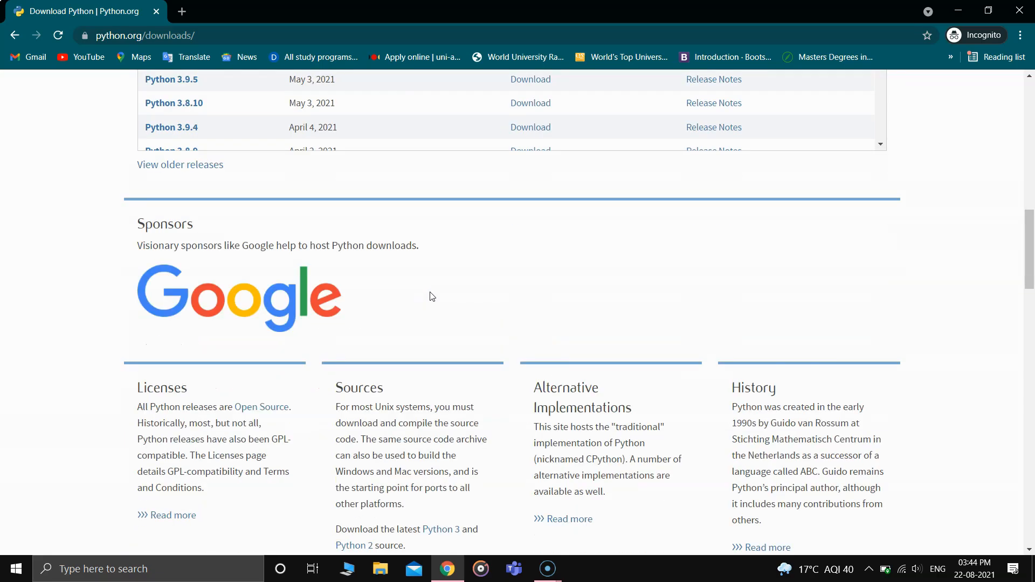
scroll(431, 292, up, 17)
scroll(431, 293, down, 5)
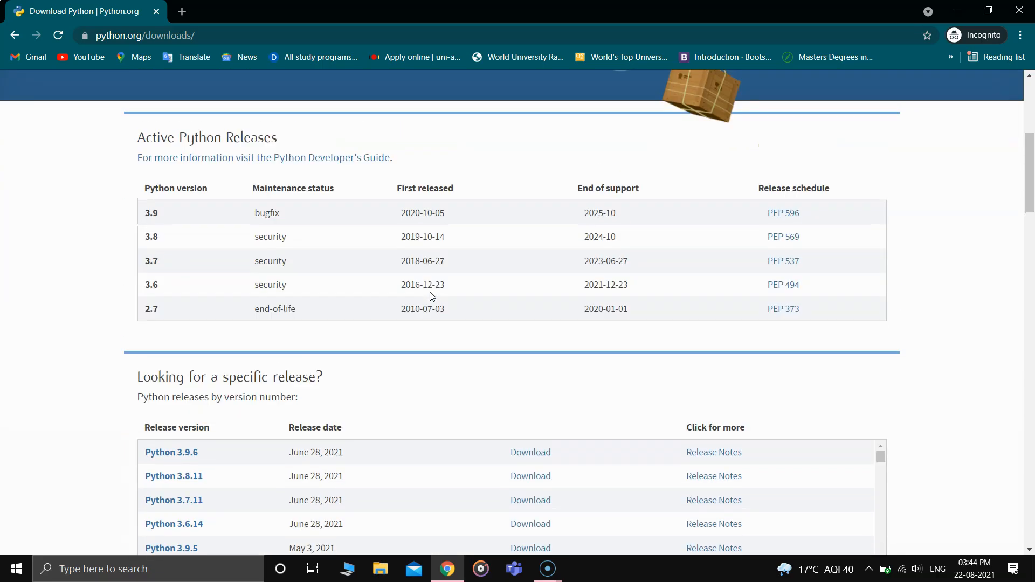
scroll(171, 445, down, 2)
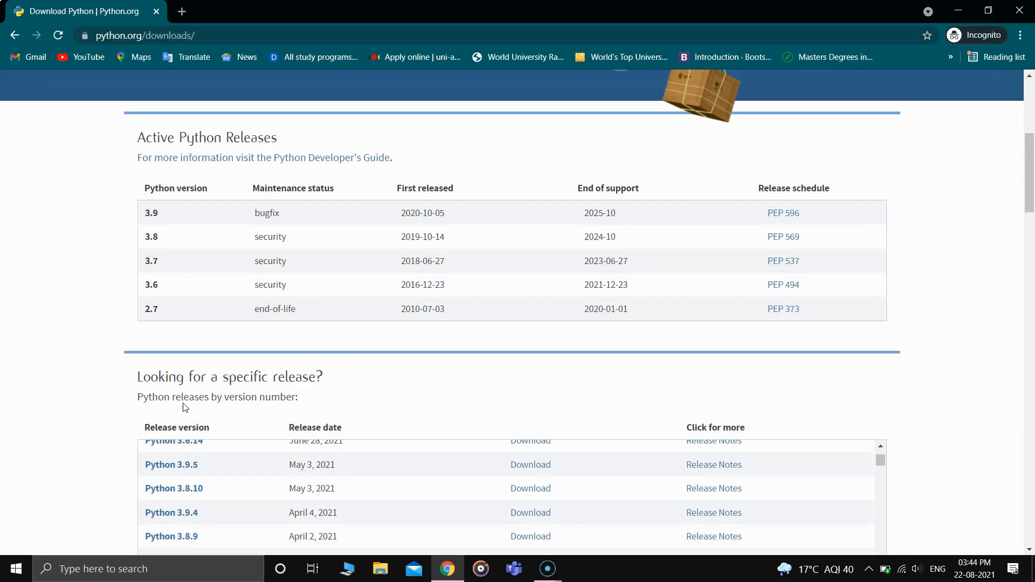
scroll(253, 399, down, 3)
scroll(256, 401, up, 3)
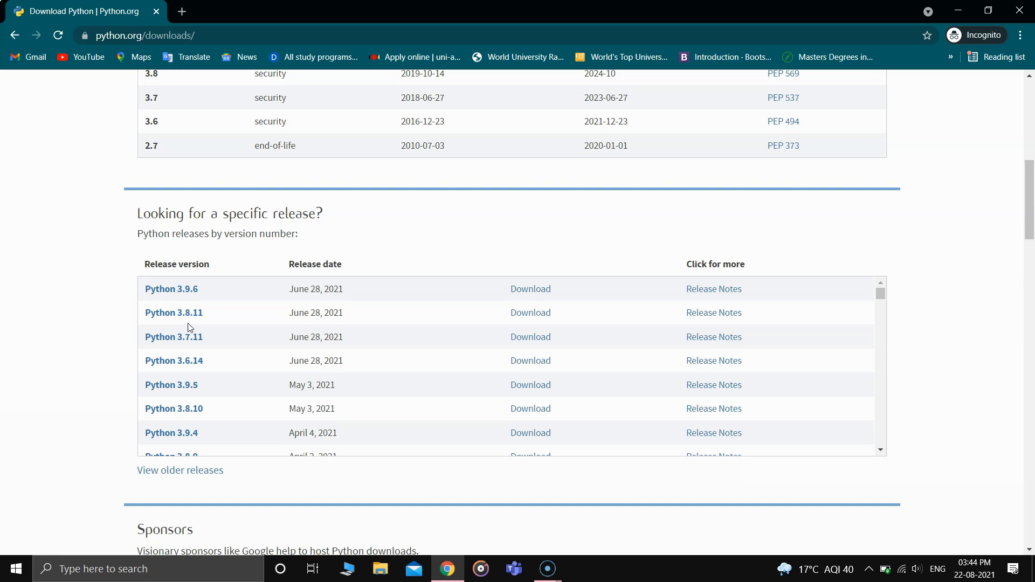
click(174, 291)
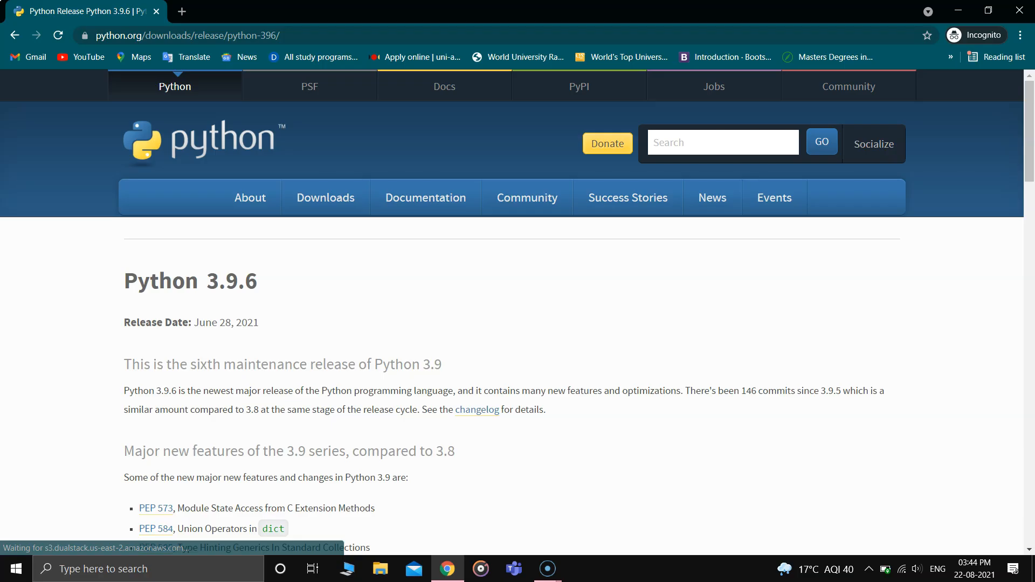
- Download the recommended 64-bit Windows installer from the release's Files table and open it
scroll(521, 313, down, 6)
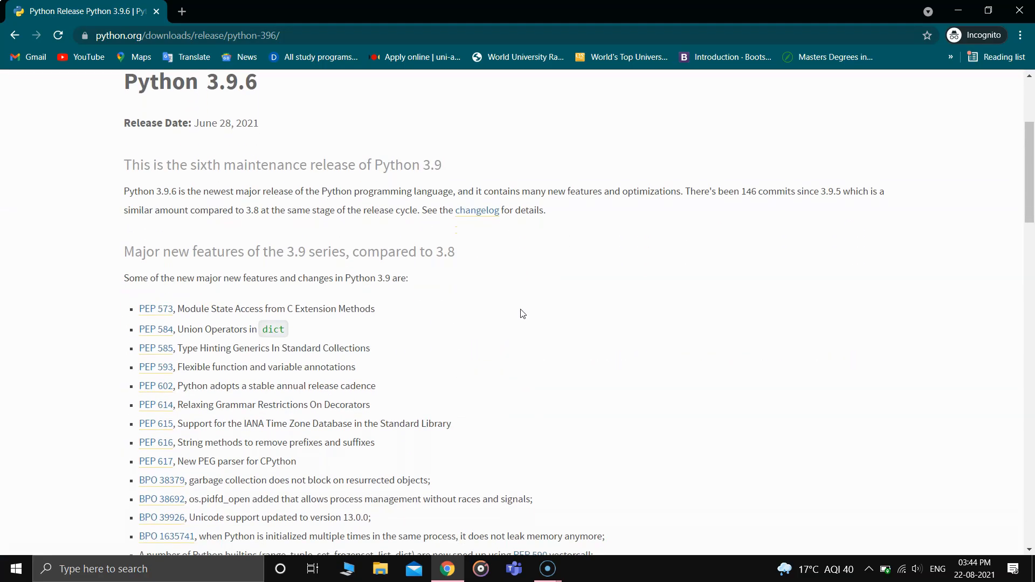
scroll(522, 313, down, 10)
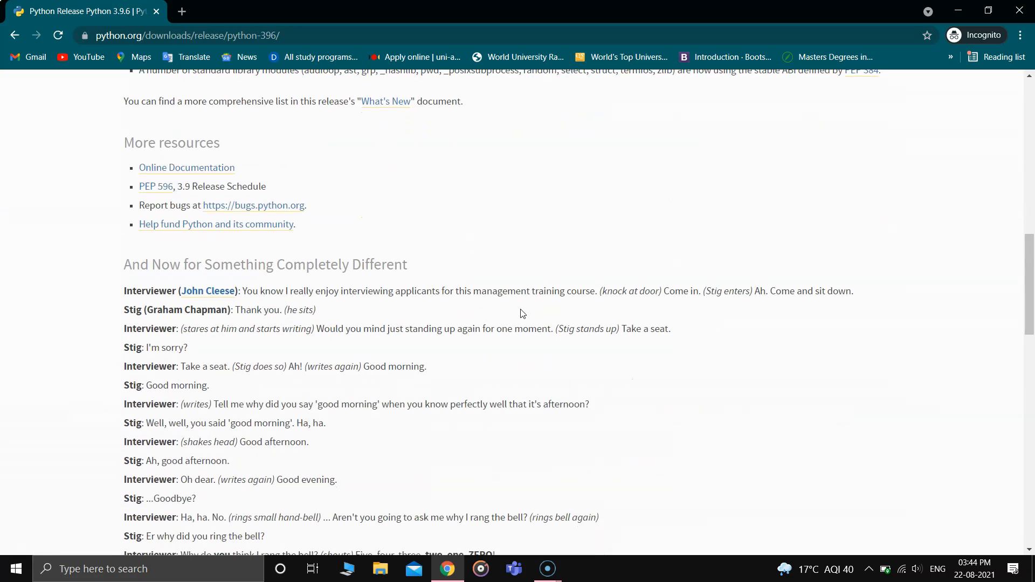
scroll(522, 313, down, 9)
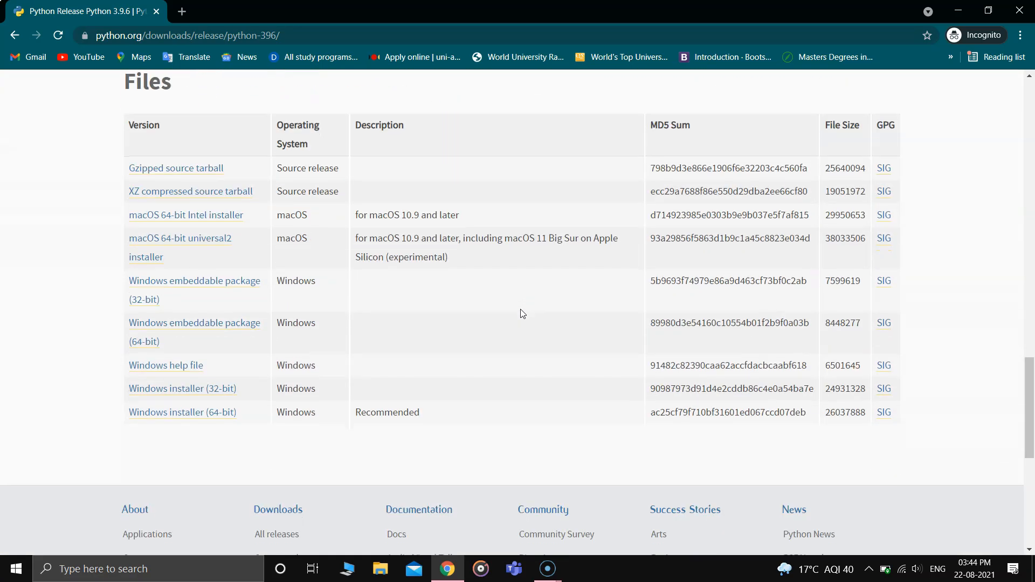
scroll(521, 313, up, 1)
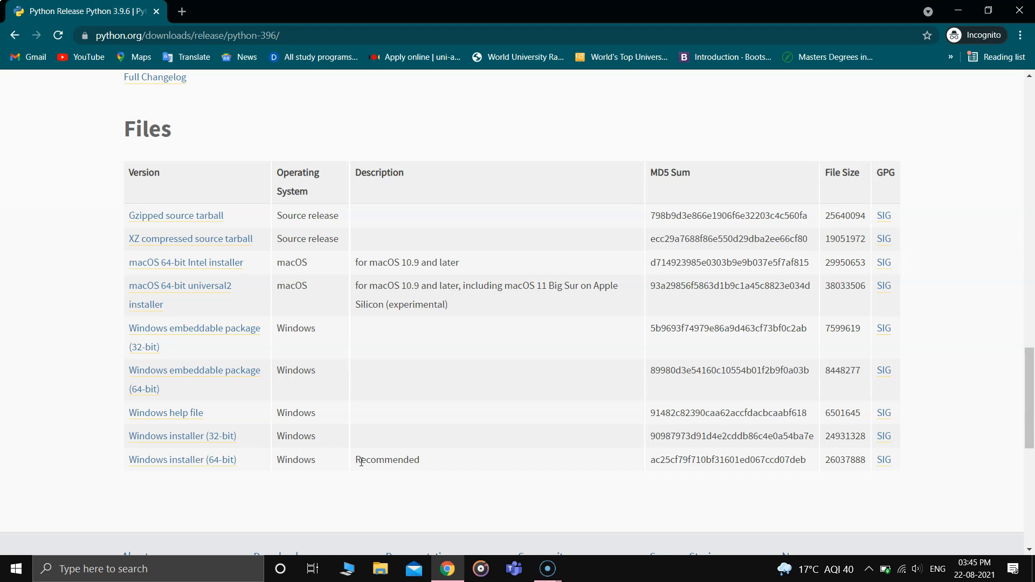
click(182, 467)
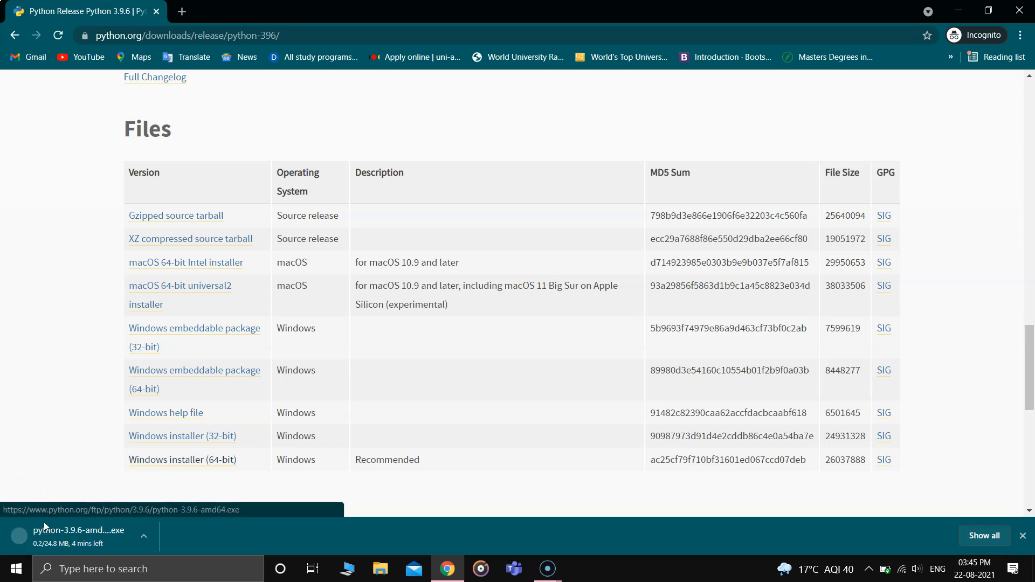
click(144, 536)
click(152, 516)
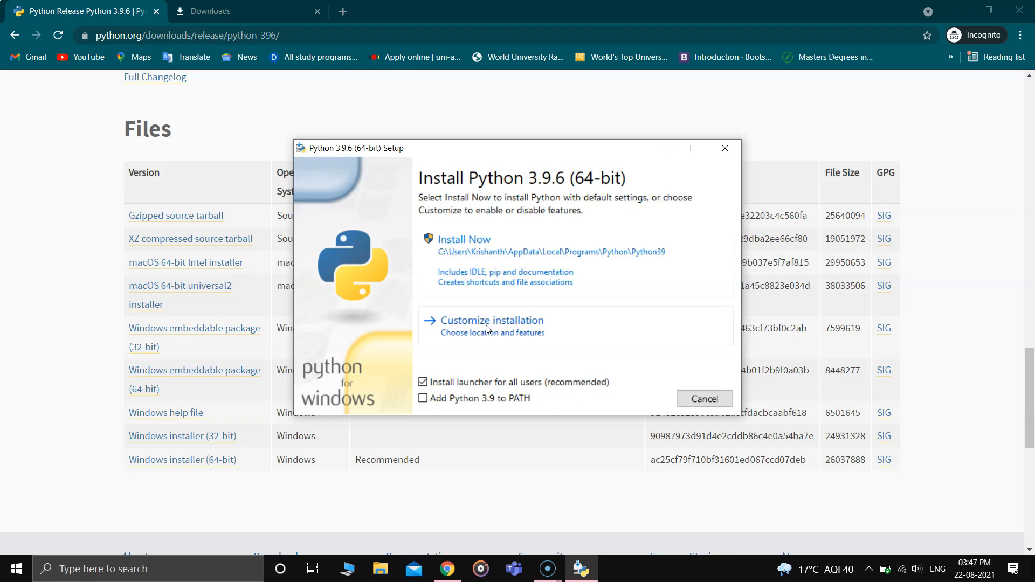
- Enable adding Python 3.9 to PATH in the Python setup
click(423, 399)
- Review the Optional Features and Advanced Options of the customized installation, and return to the first setup page
click(516, 327)
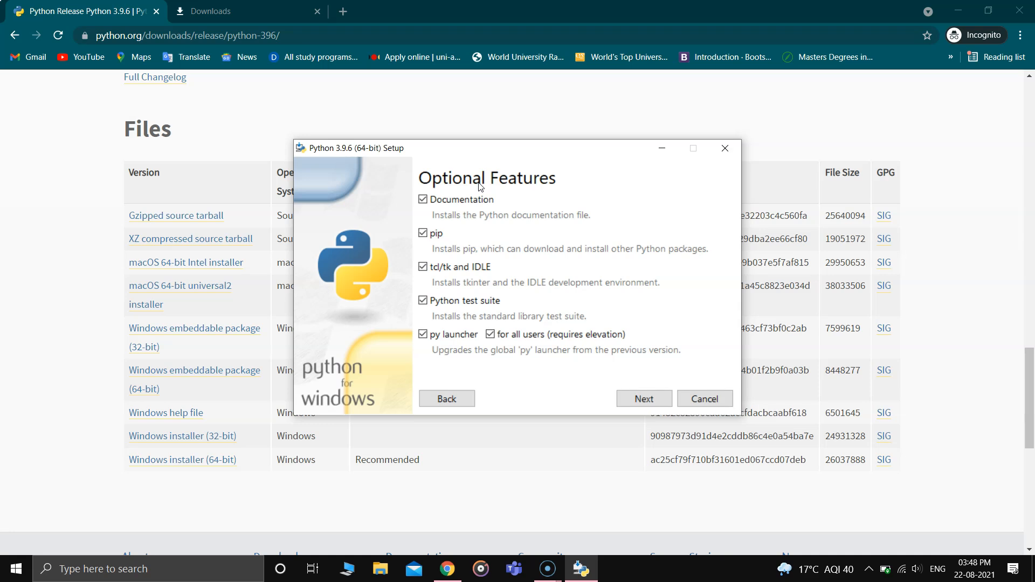
click(637, 400)
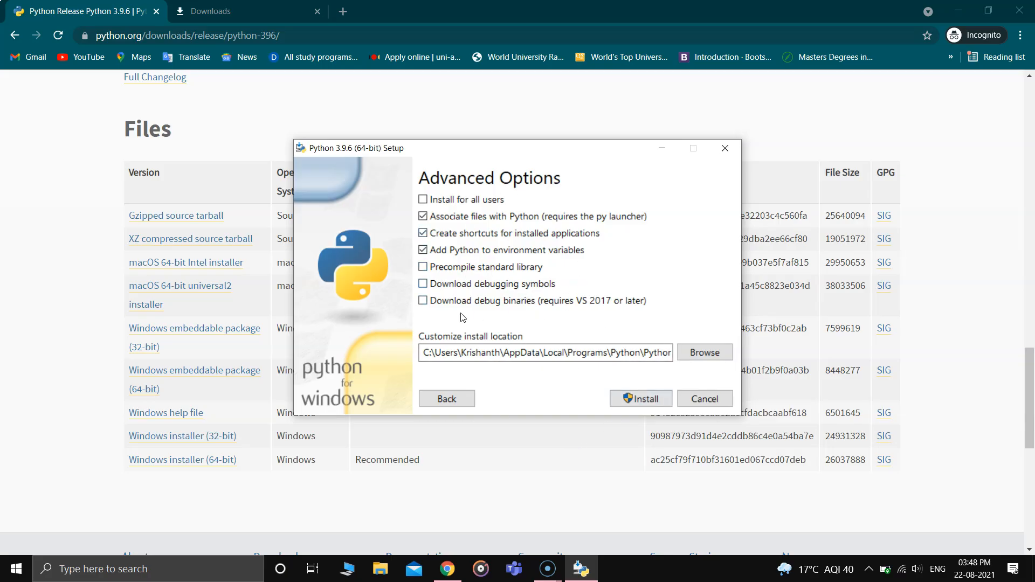
click(456, 402)
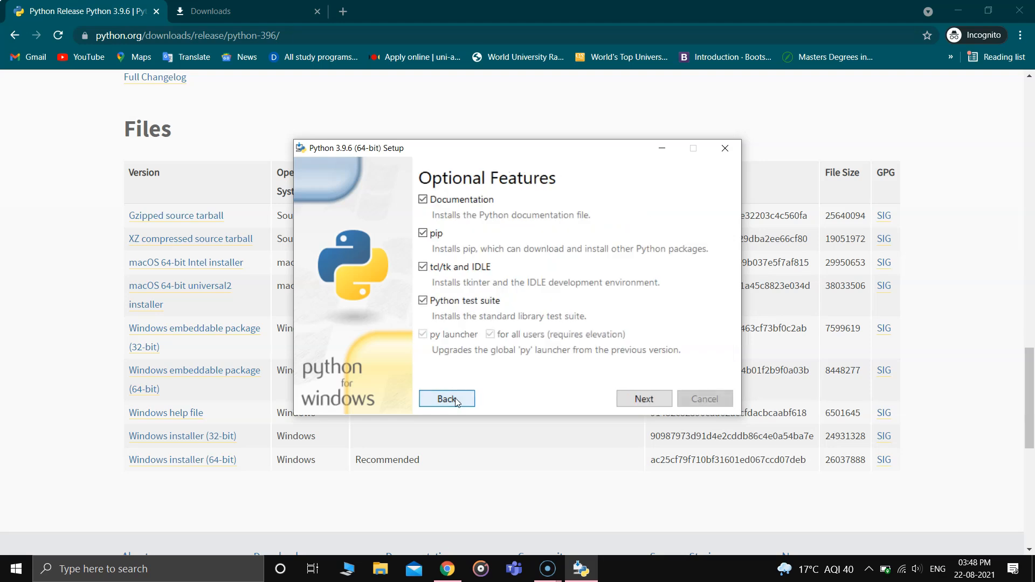
click(455, 400)
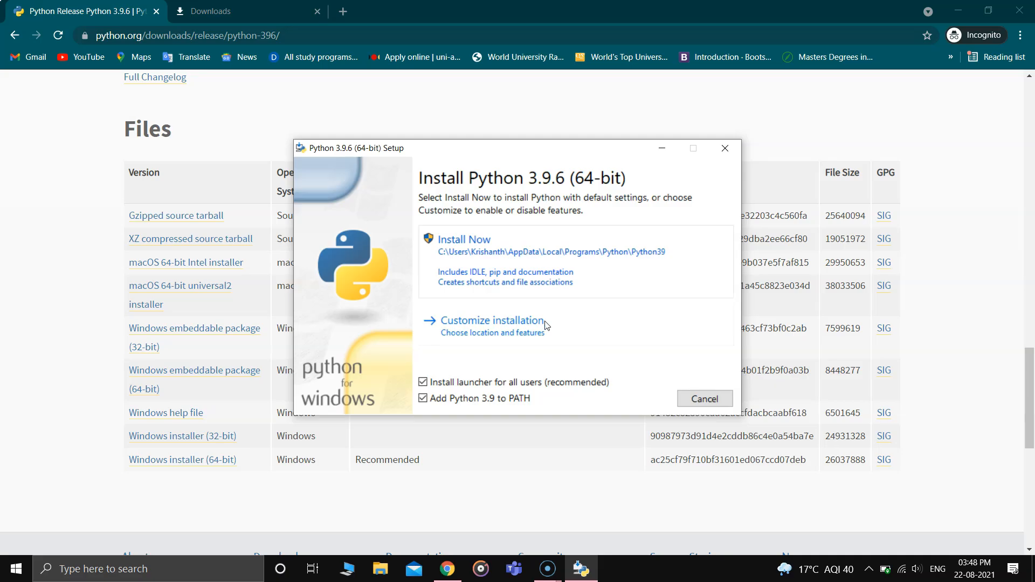
- Install Python 3.9.6 with the default settings and close the setup when it finishes
click(509, 262)
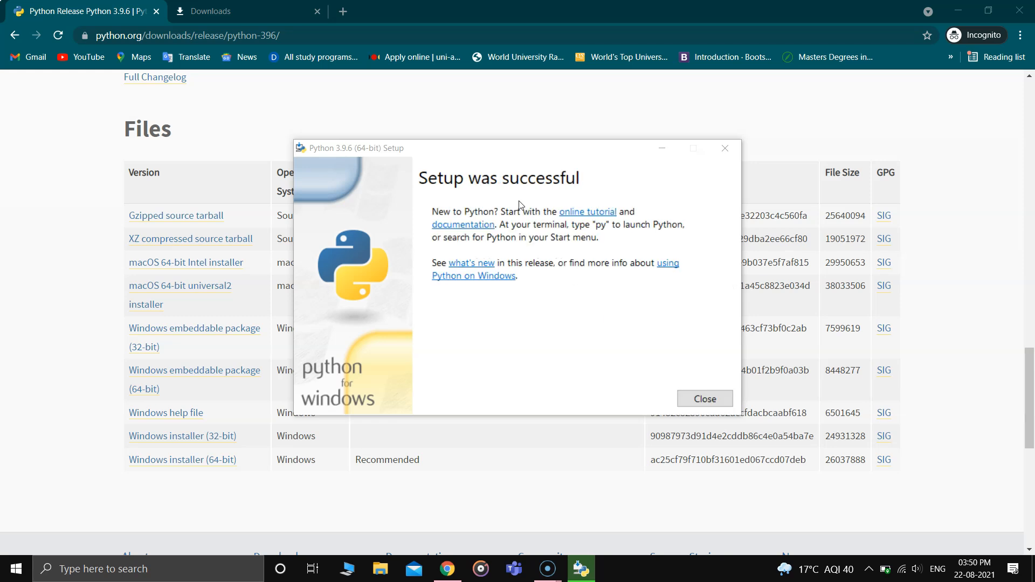
click(705, 399)
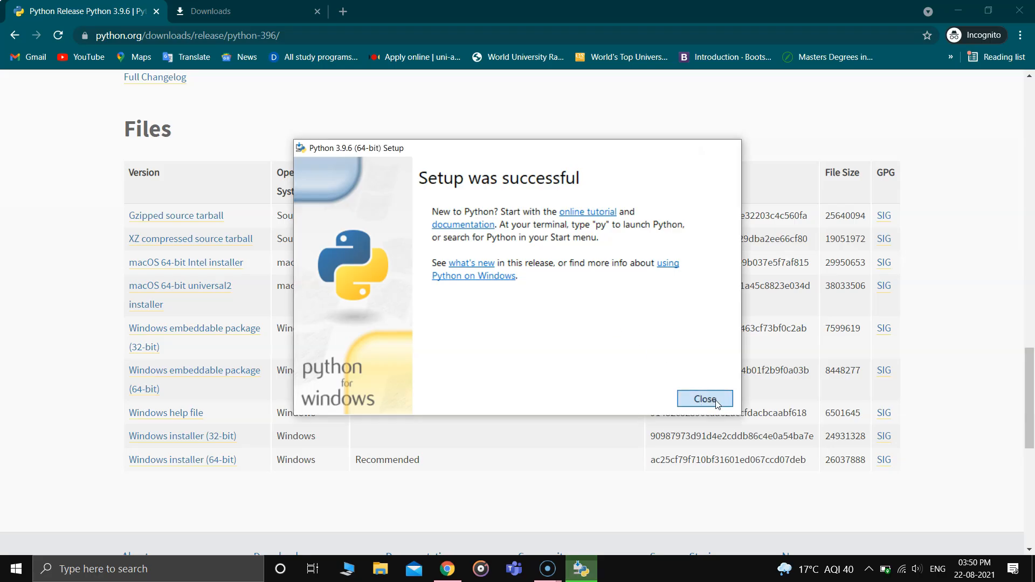
- Open Command Prompt, move its window toward the middle of the screen and start the interpreter with the command python
click(143, 570)
text(cmd)
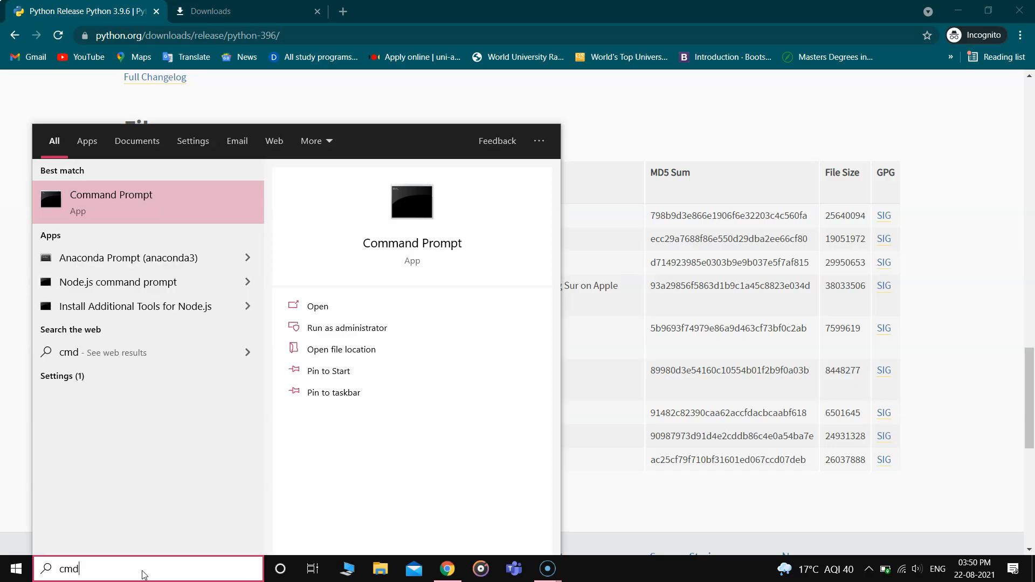
key(Return)
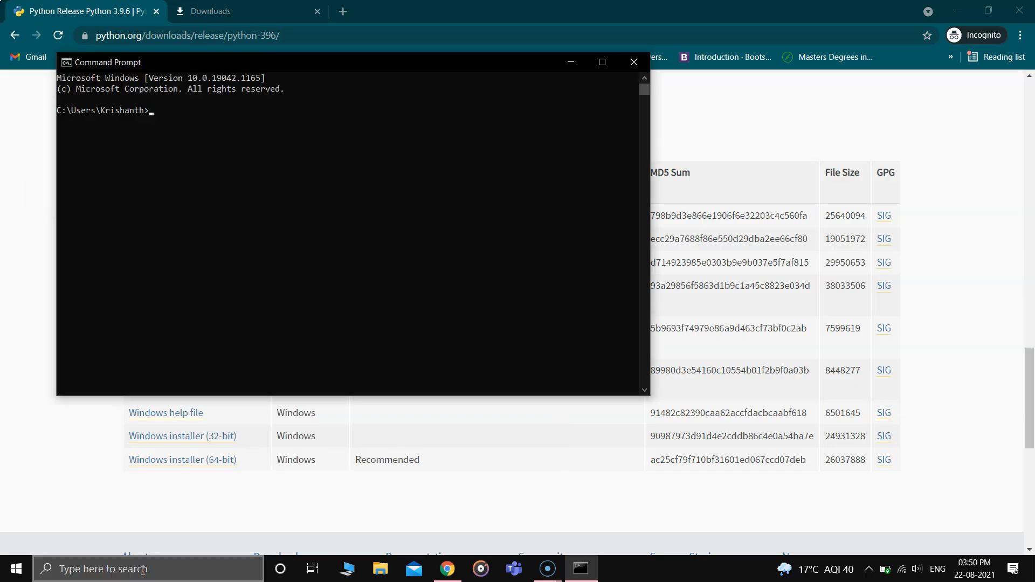
drag(408, 61, 560, 93)
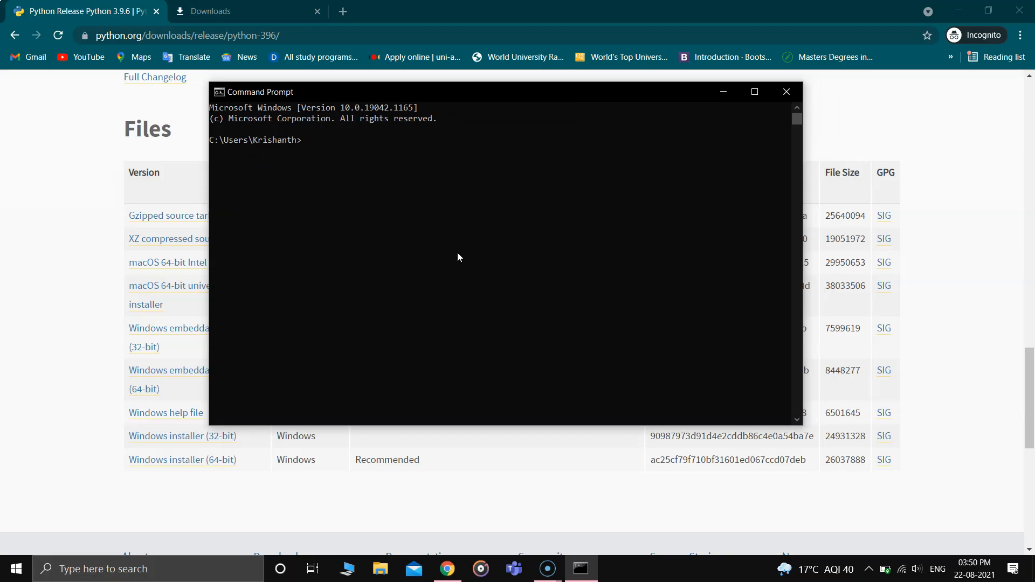
text(python)
key(Return)
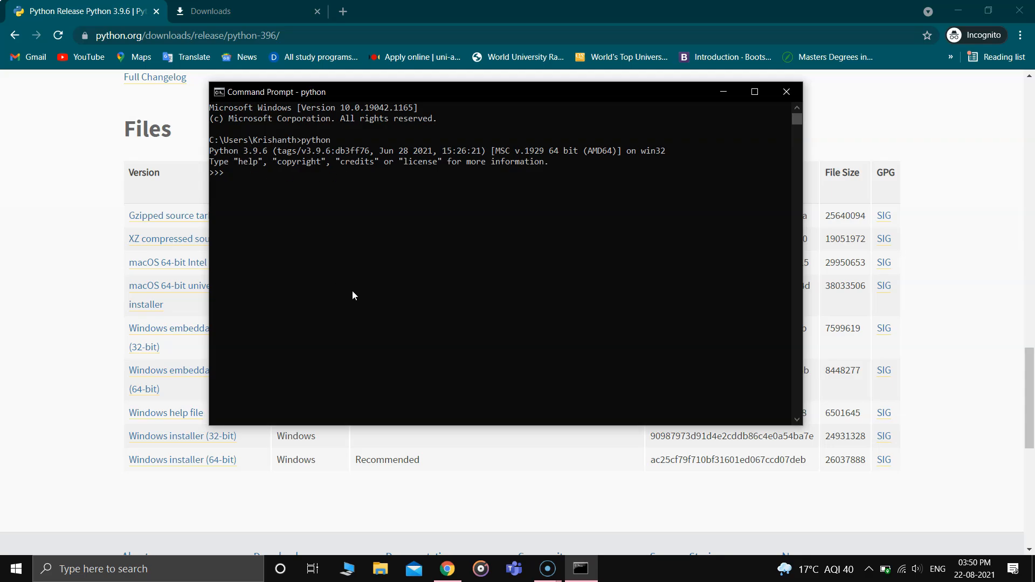
- Run print("Hello world") in the Python session and close Command Prompt
text(print("Hello world)
key(Return)
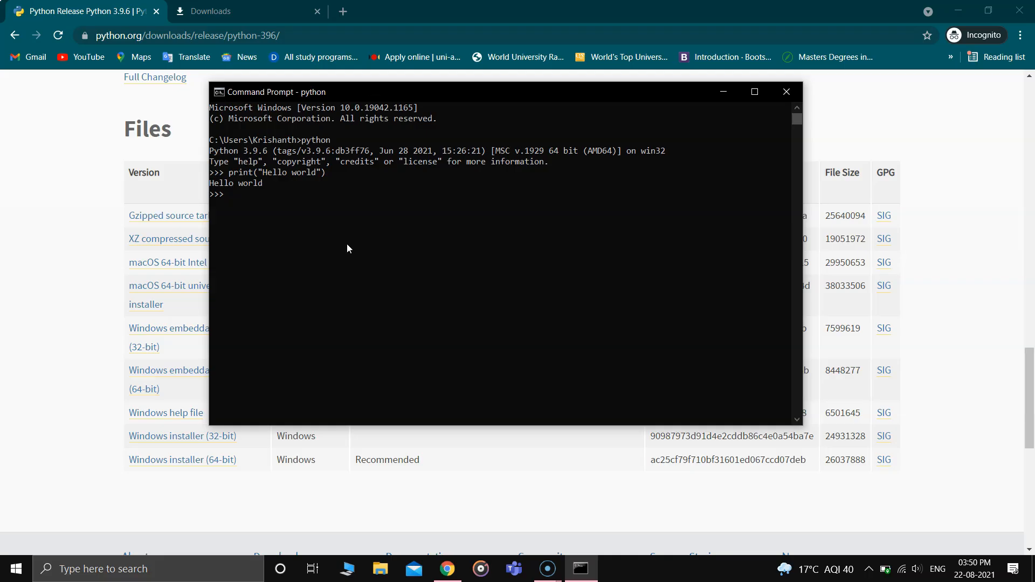
click(787, 92)
- Find and open the Python 3.9 (64-bit) app, and move its window toward the middle of the screen
click(141, 569)
text(python)
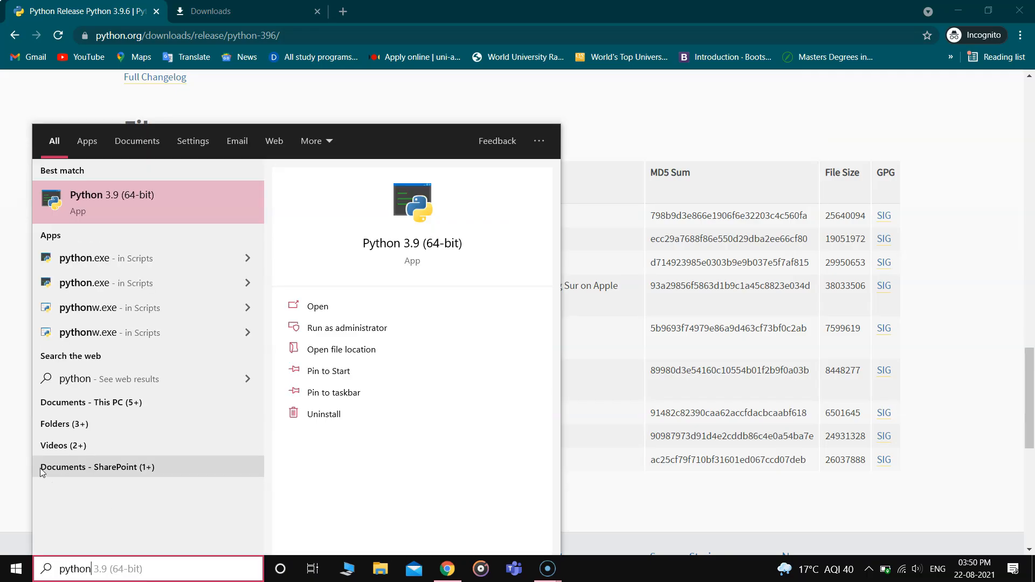
click(119, 210)
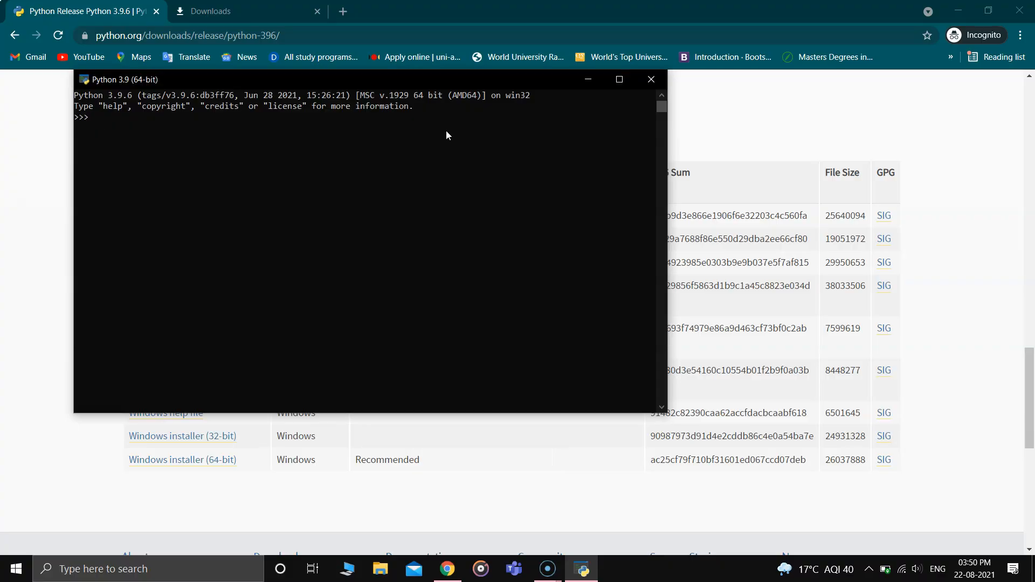
drag(413, 79, 630, 119)
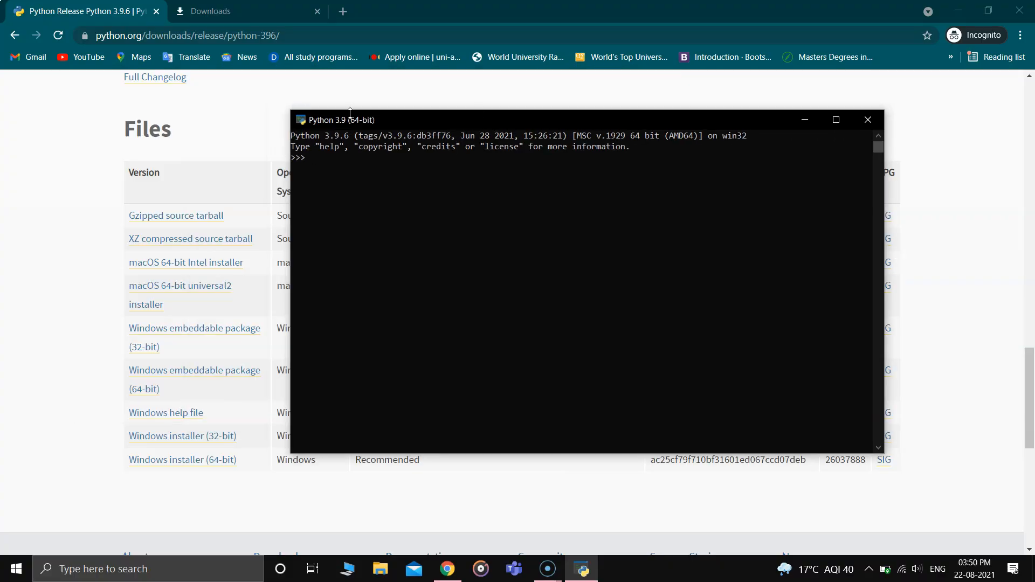
drag(519, 118, 419, 99)
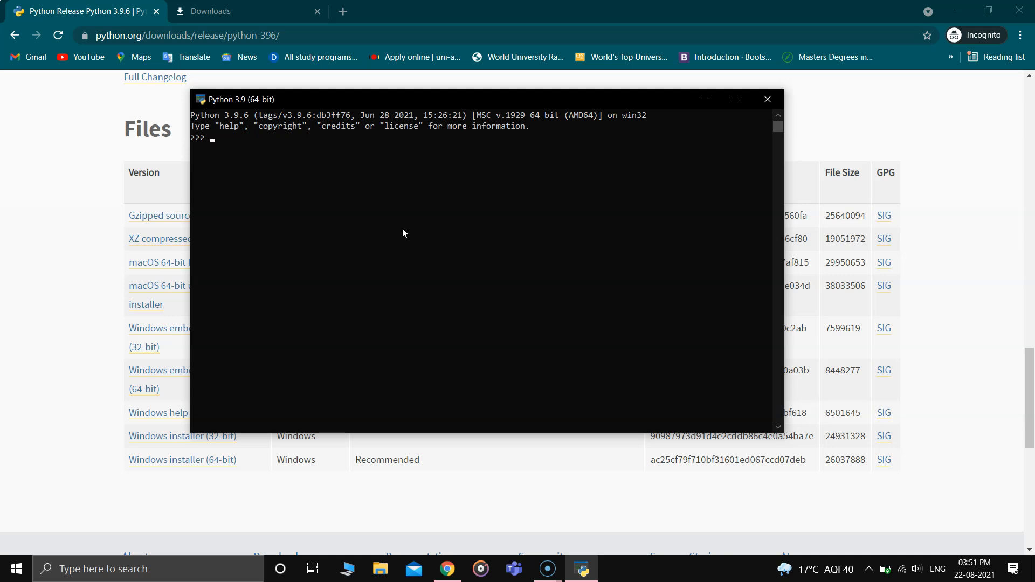
- Run print("Hello world") in the Python 3.9 console and close the console
text(pritn()
key(BackSpace)
key(BackSpace)
key(BackSpace)
text(nt("Hello world"))
key(Return)
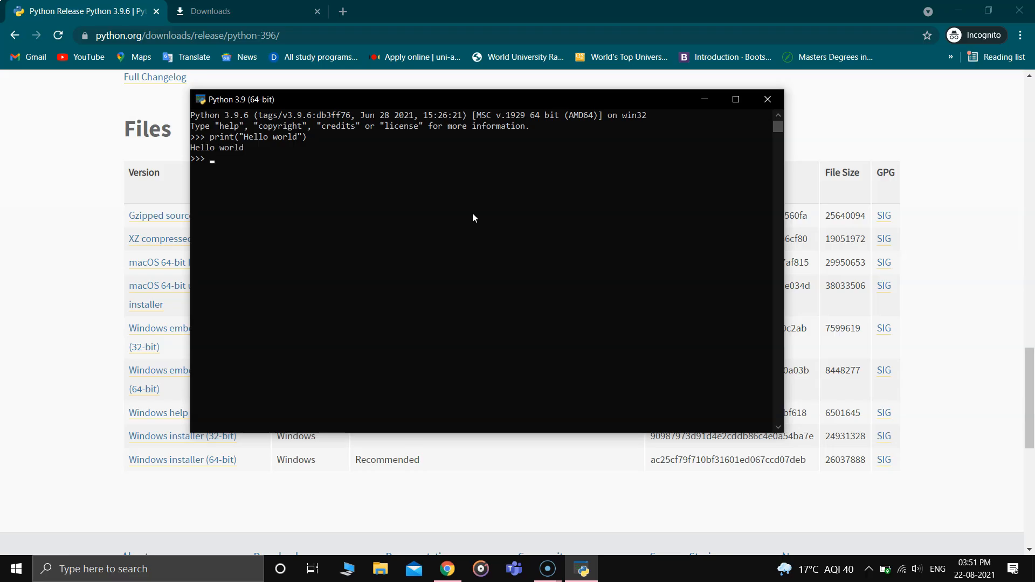
click(765, 99)
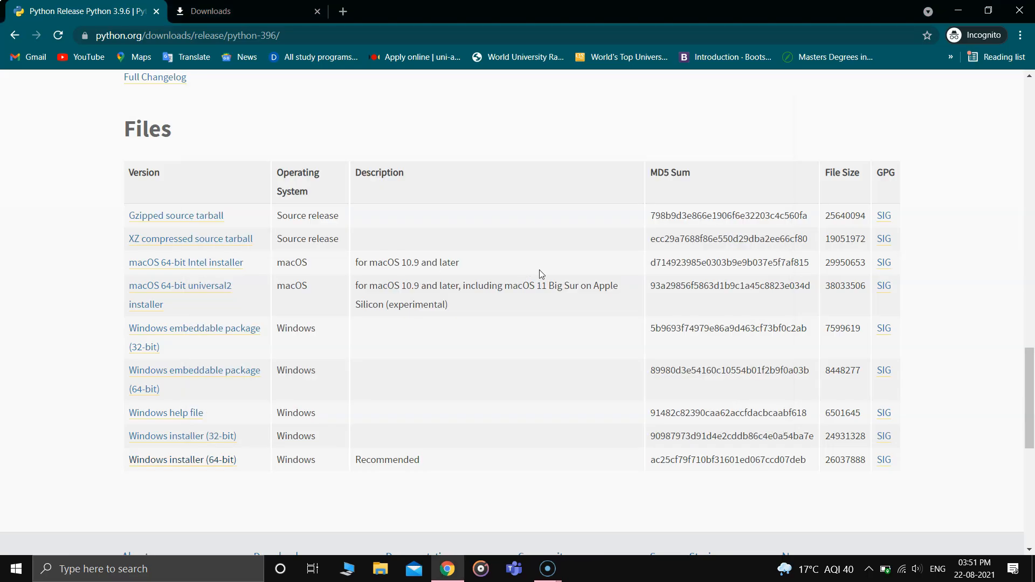